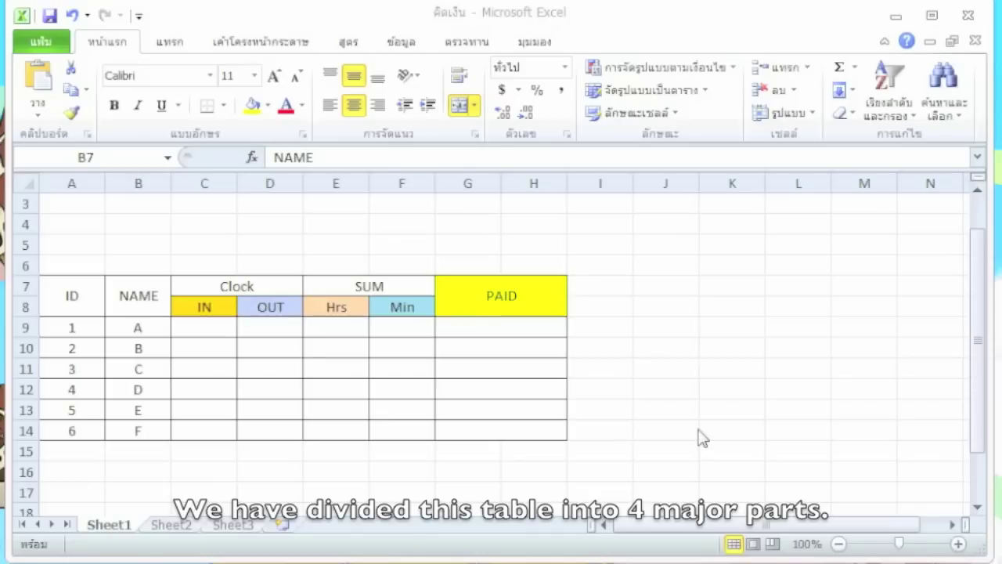
- Point out the NAME, Clock, SUM and PAID column headers of the timesheet
left_click(135, 290)
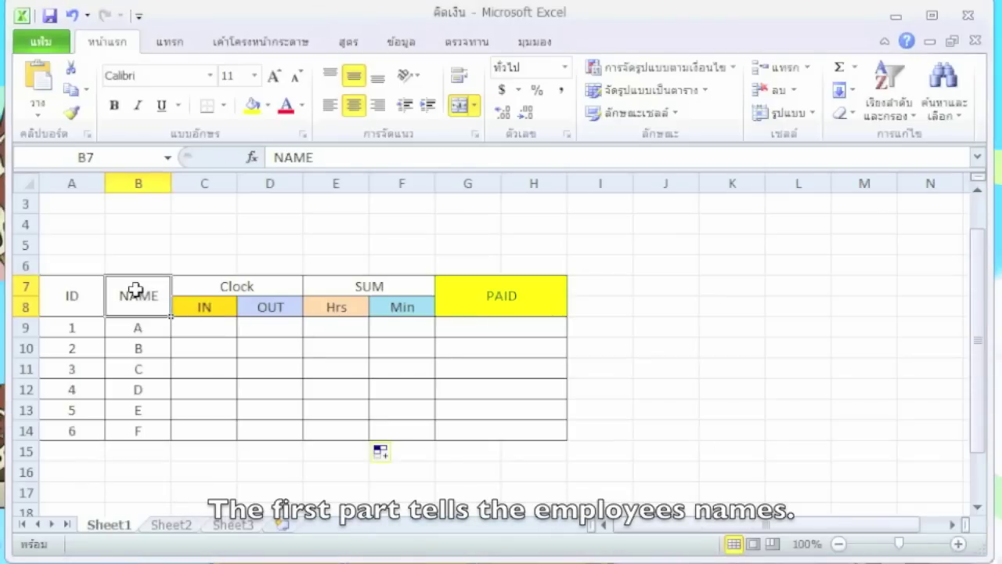
left_click(208, 287)
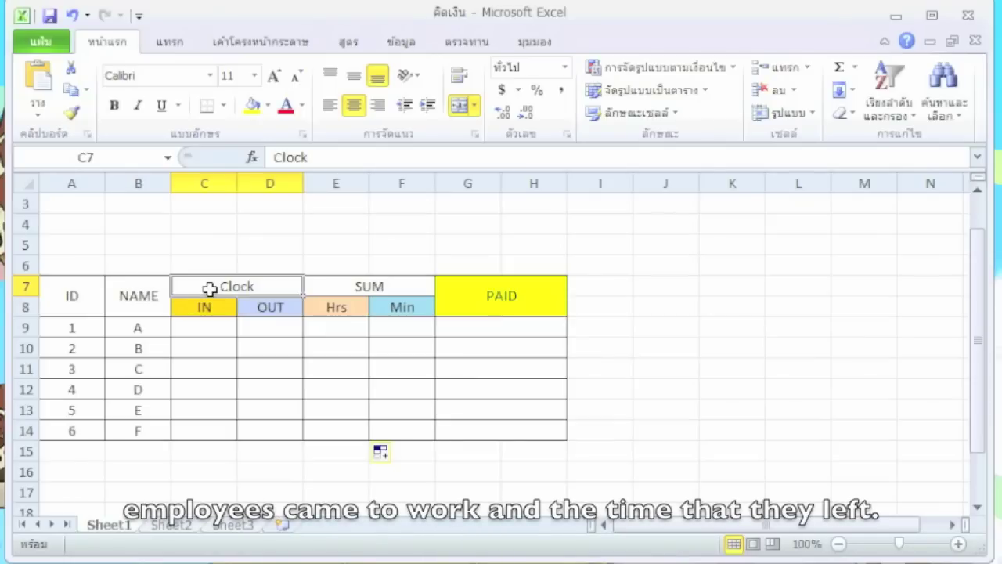
left_click(379, 289)
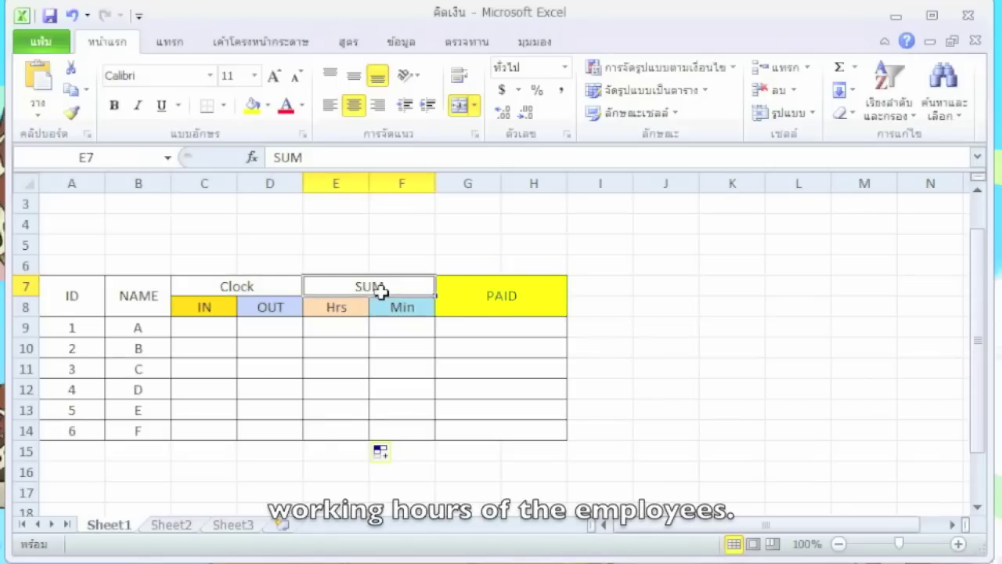
left_click(487, 293)
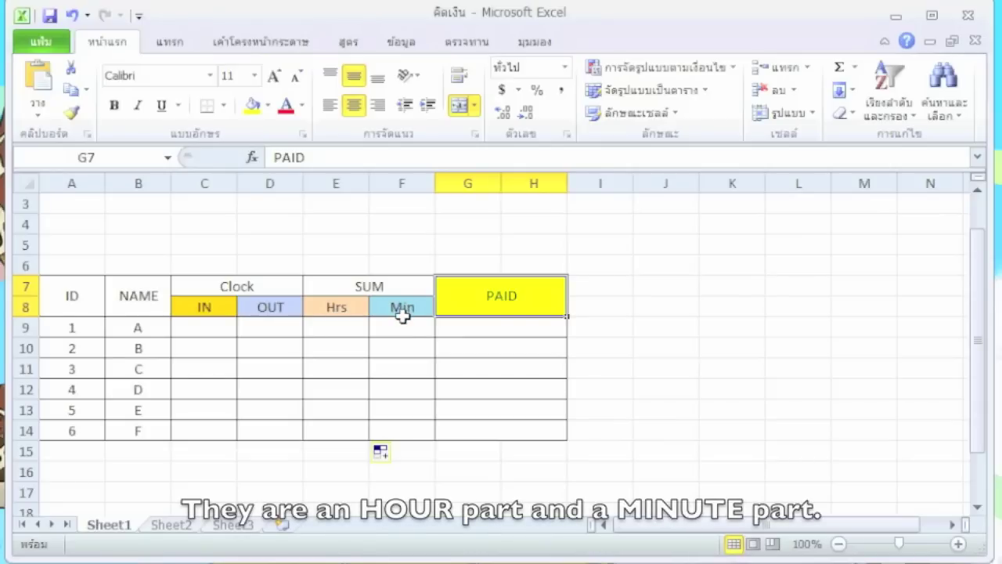
- Enter =HOUR(D9-C9) in E9 to compute employee A's worked hours
left_click(360, 327)
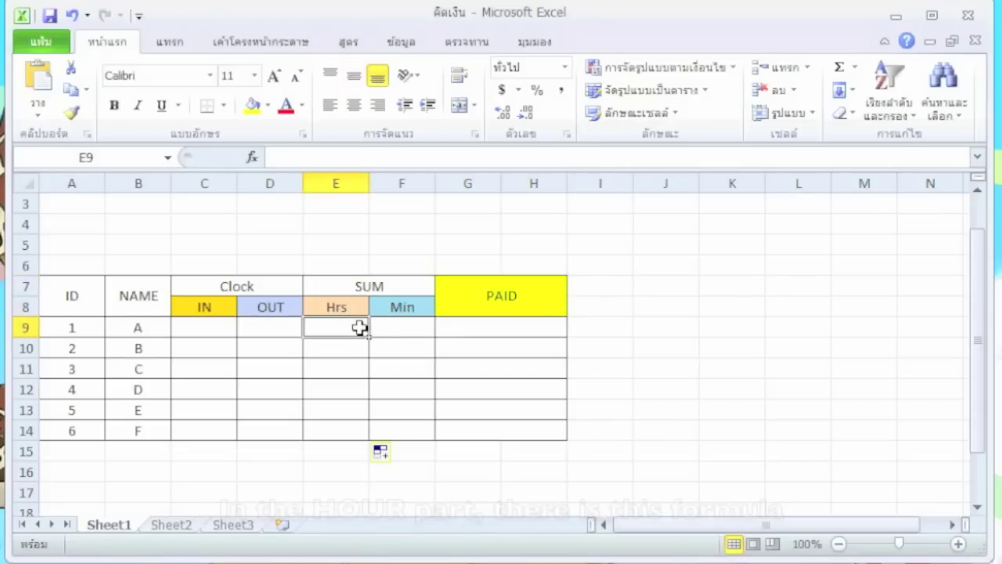
left_click(410, 159)
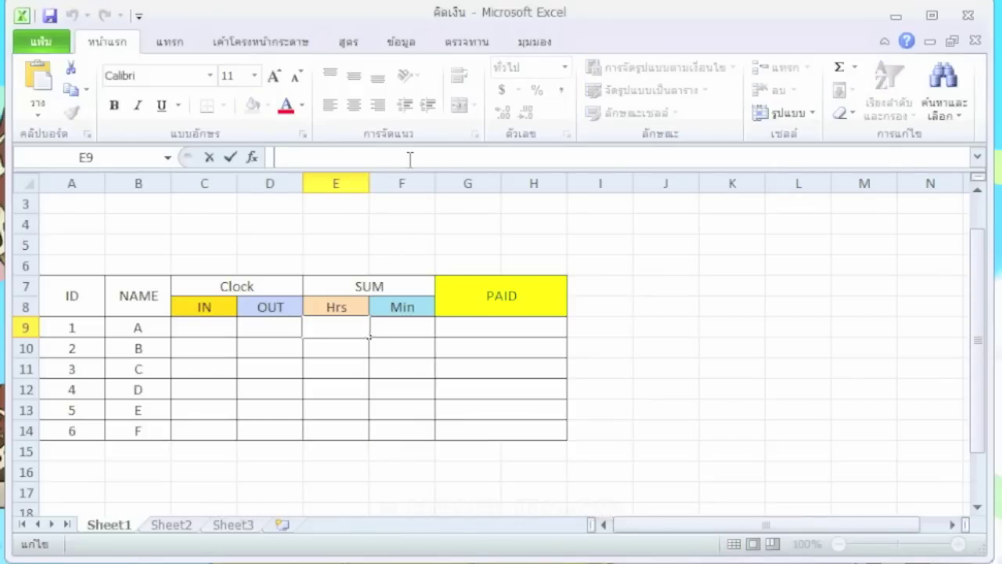
type("=HO")
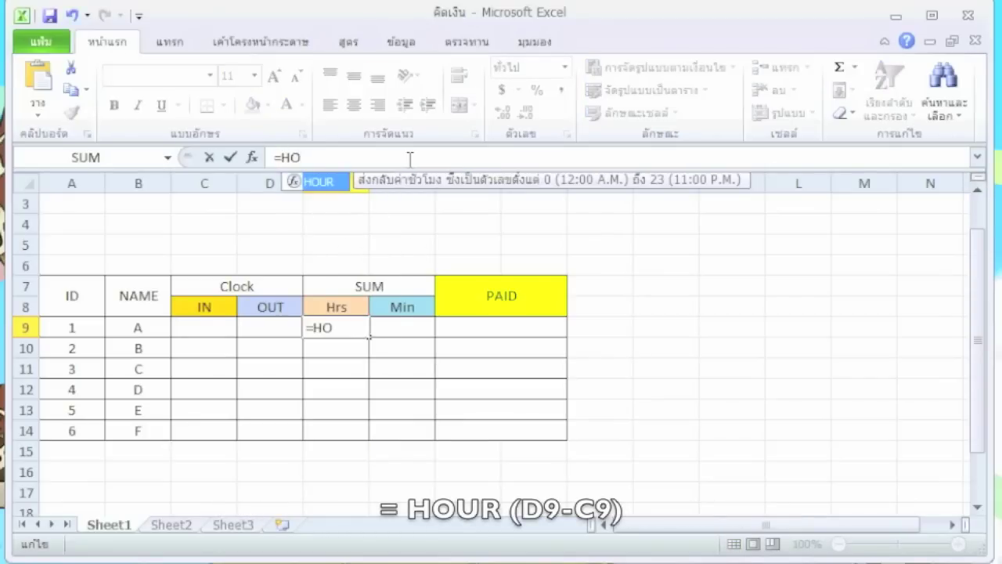
type("UR()")
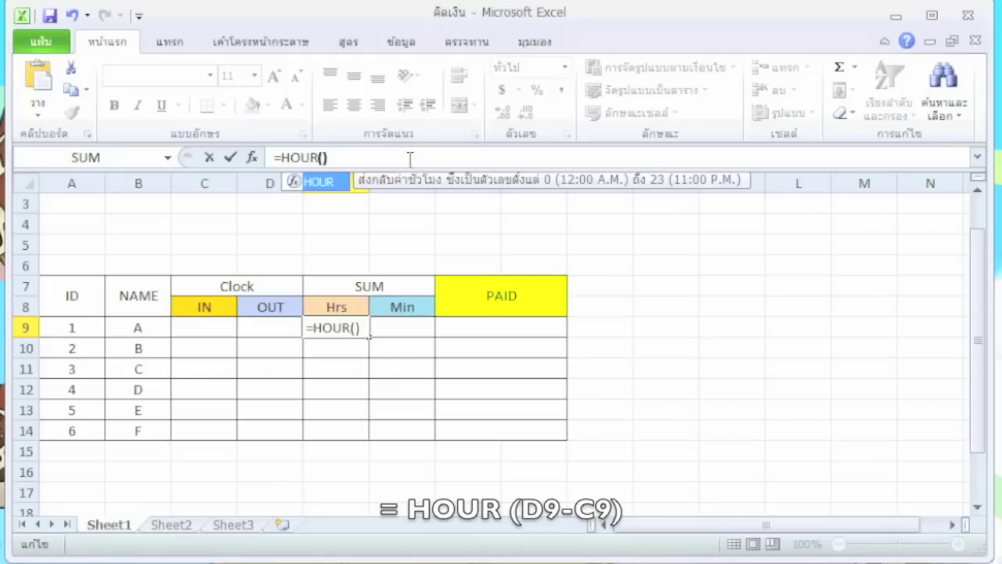
key("Left")
type("D")
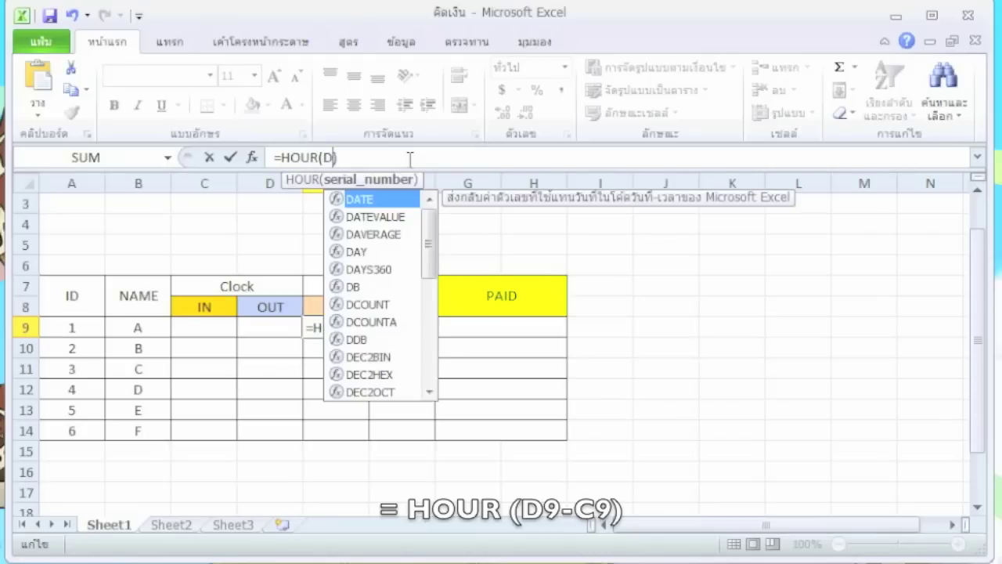
type("9-C")
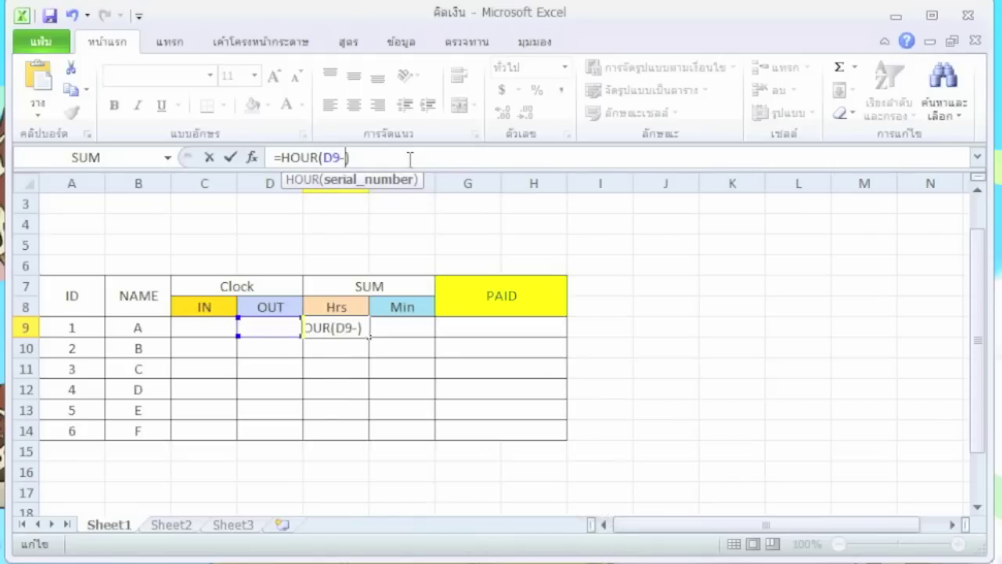
type("9")
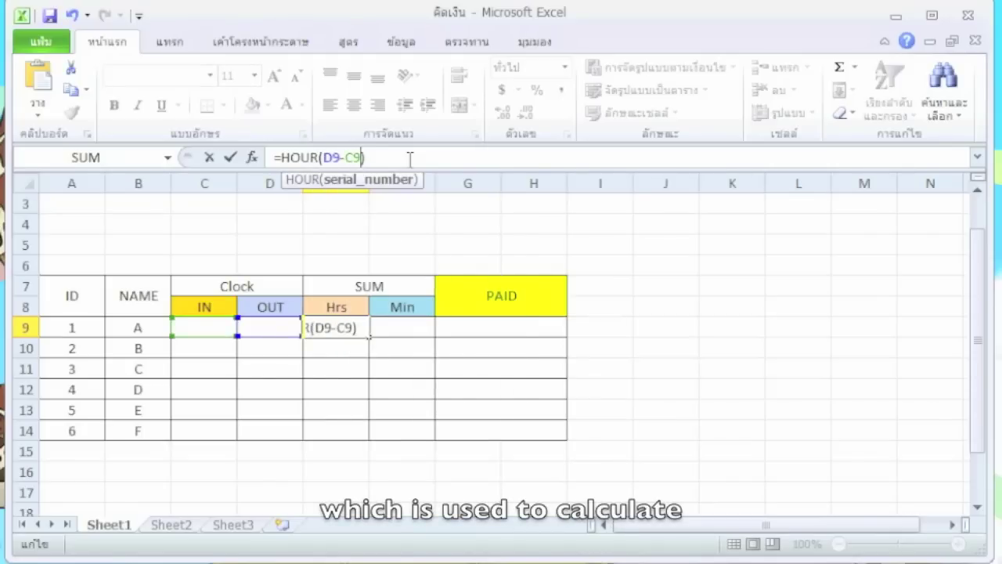
key("Return")
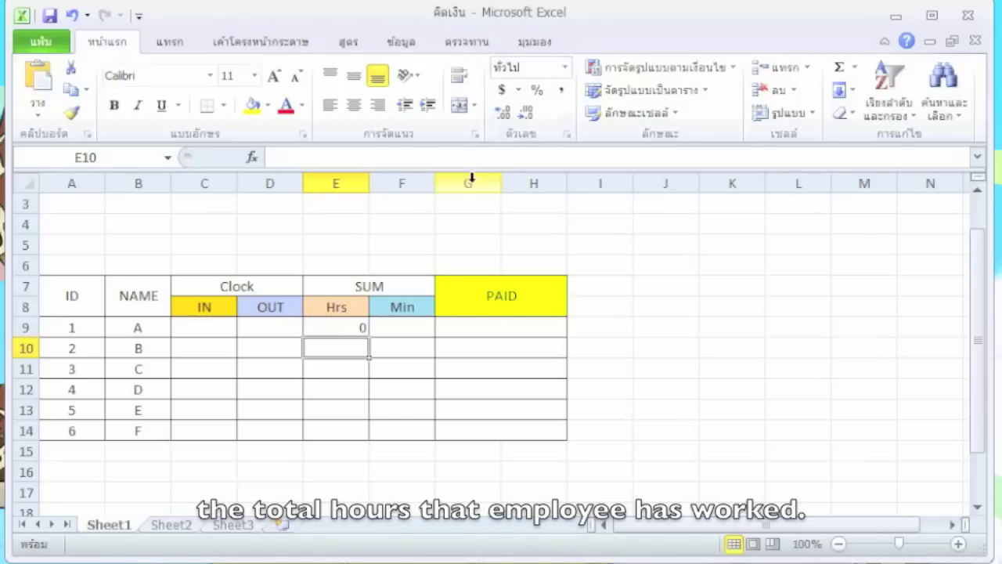
left_click(416, 329)
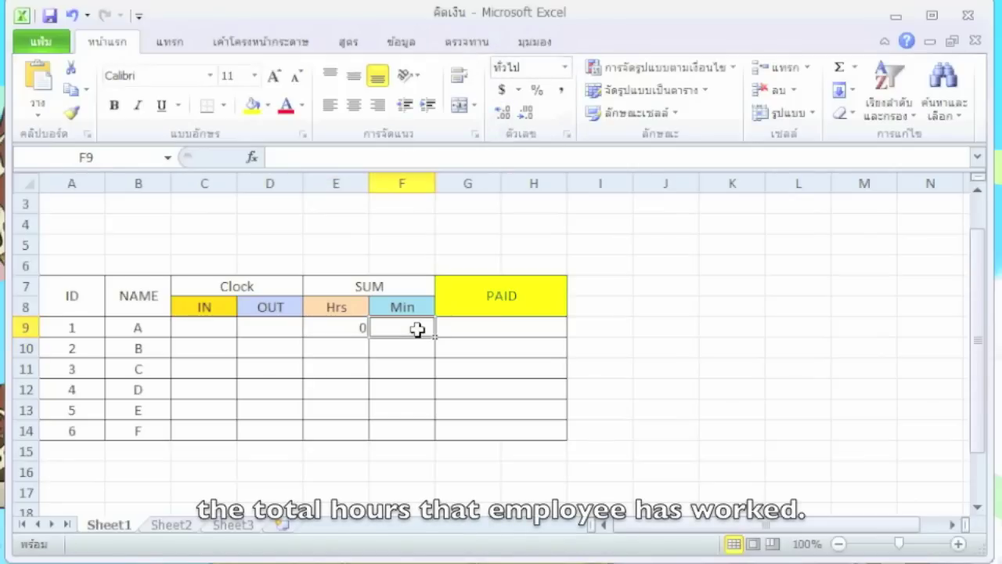
left_click(402, 161)
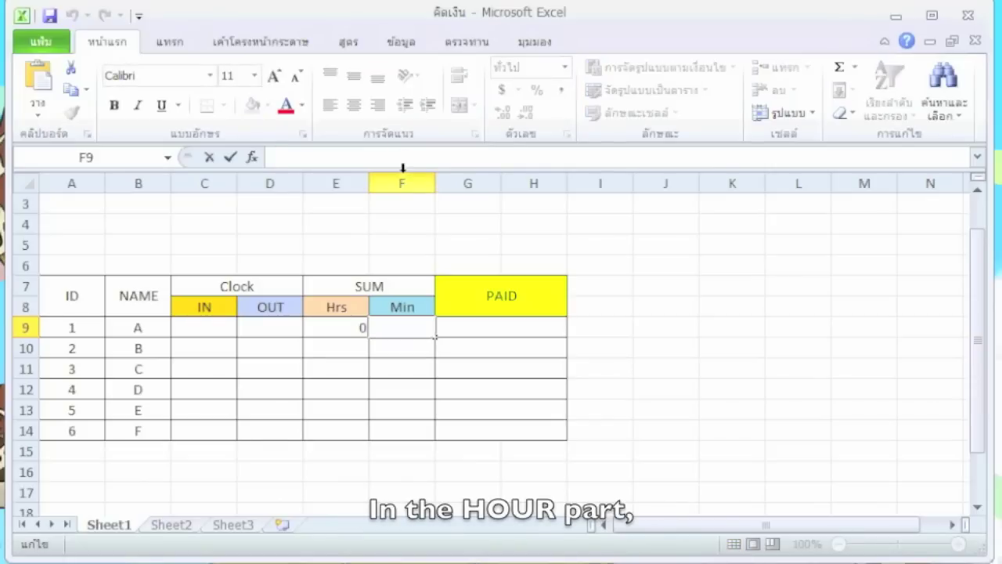
- Enter =MINUTE(D9-C9) in F9 to compute employee A's worked minutes
type("=")
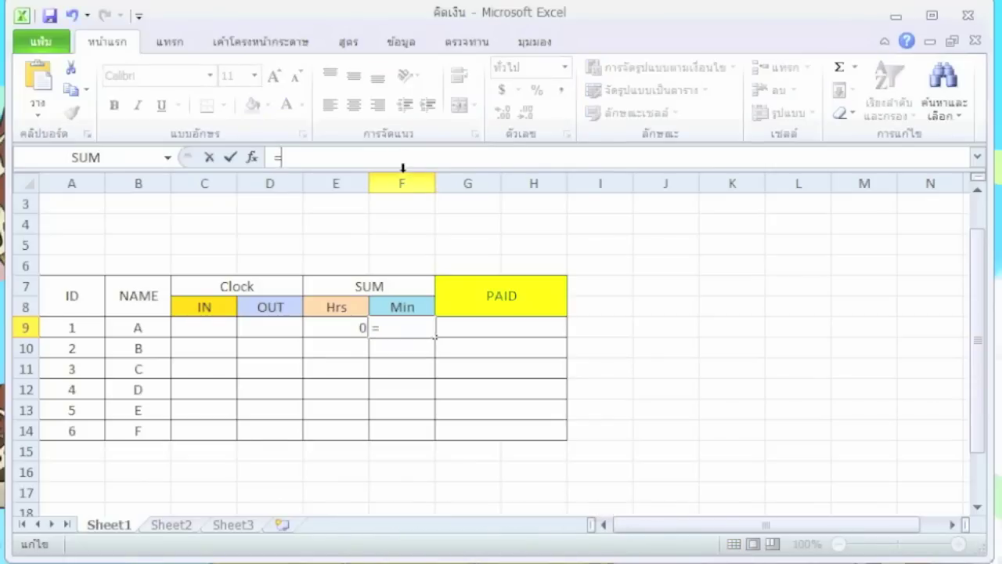
type("MINUTE")
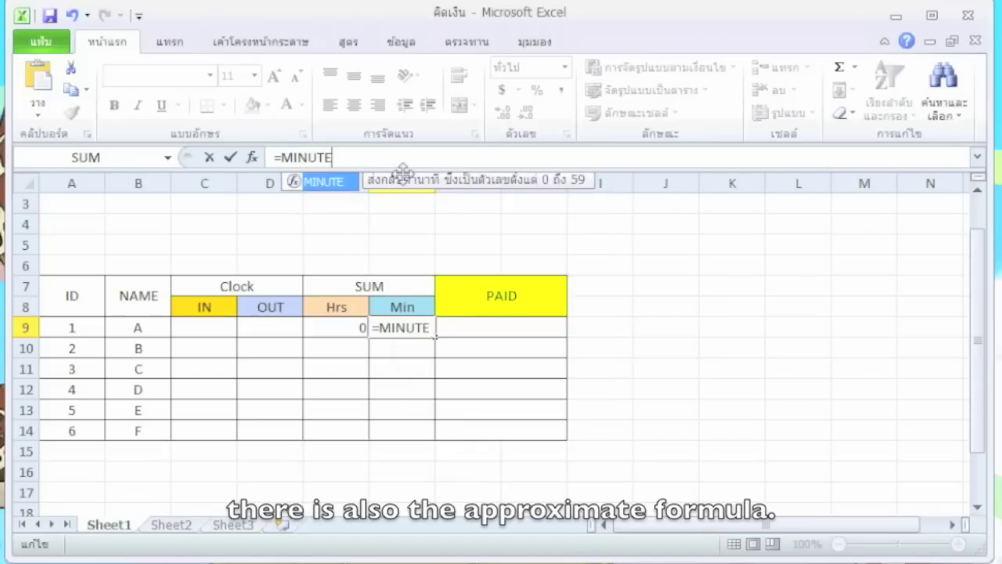
type("()")
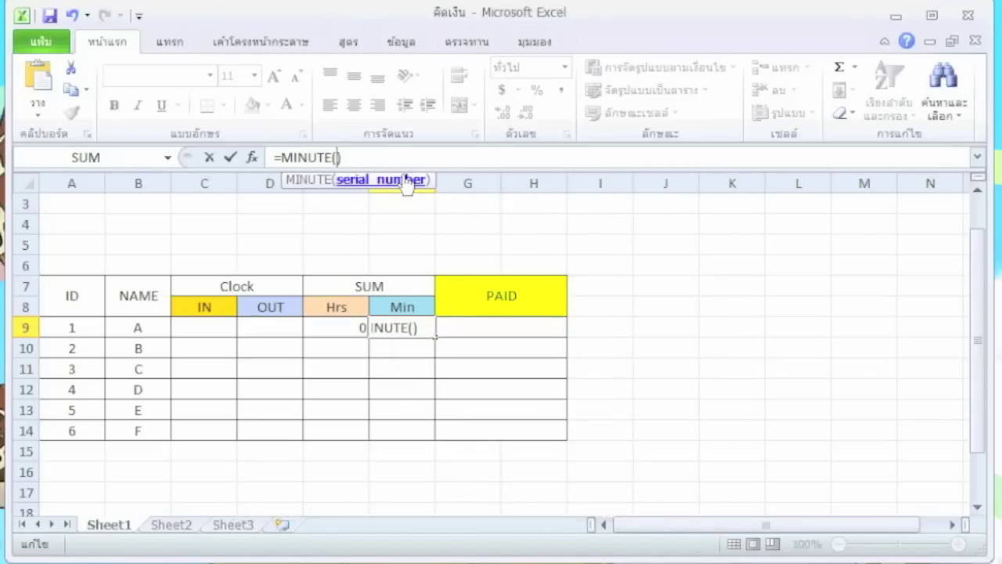
type("D9")
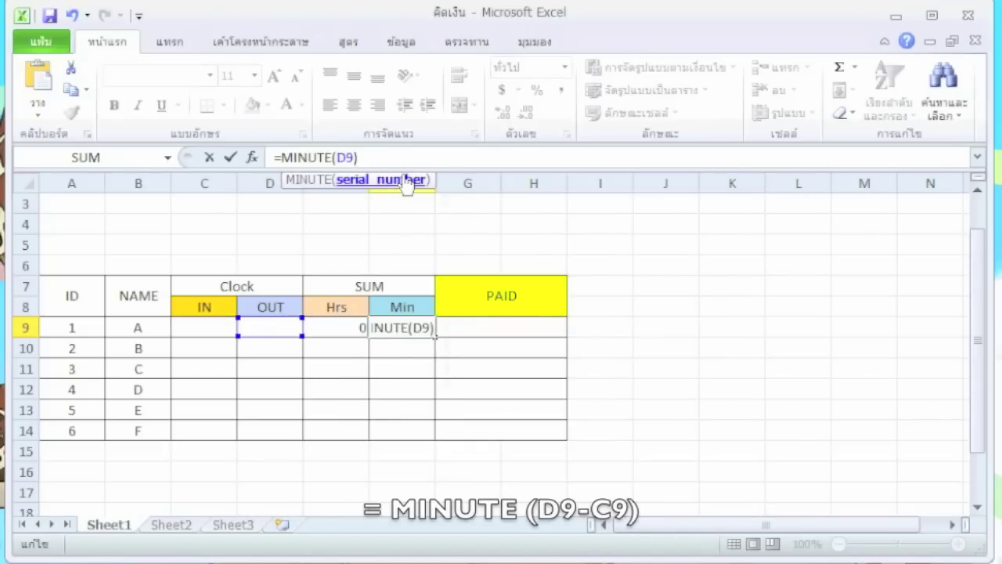
type("-C")
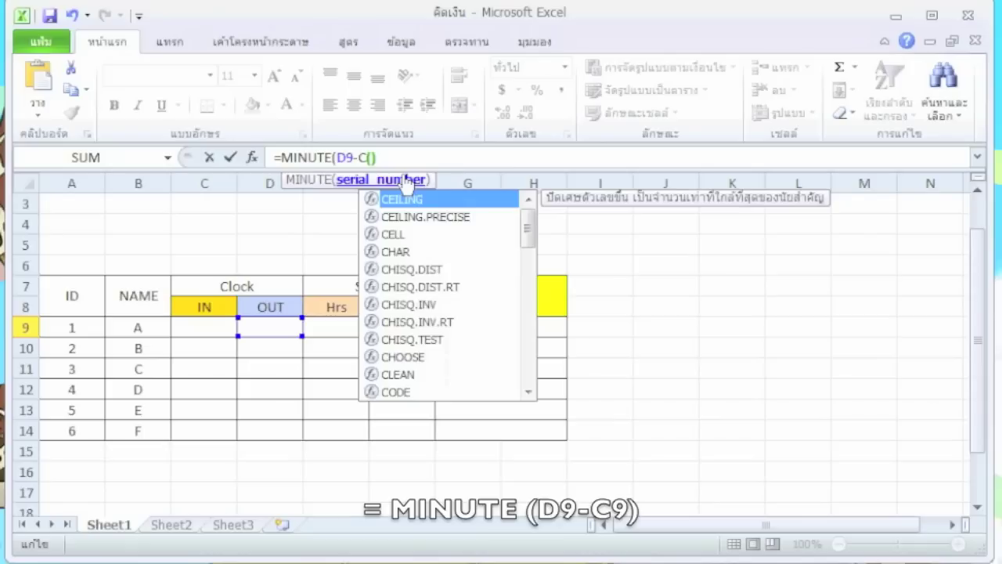
type("9")
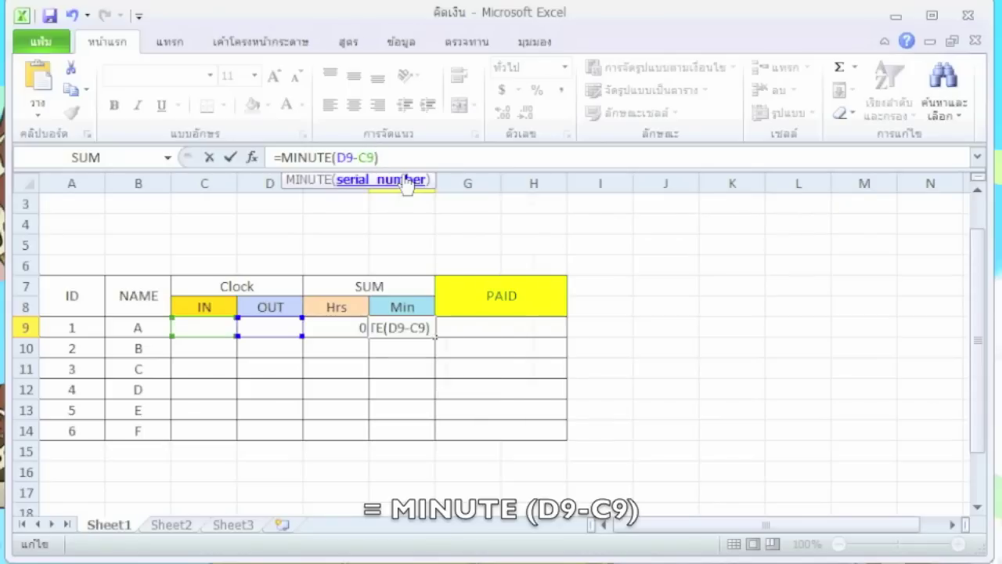
key("Return")
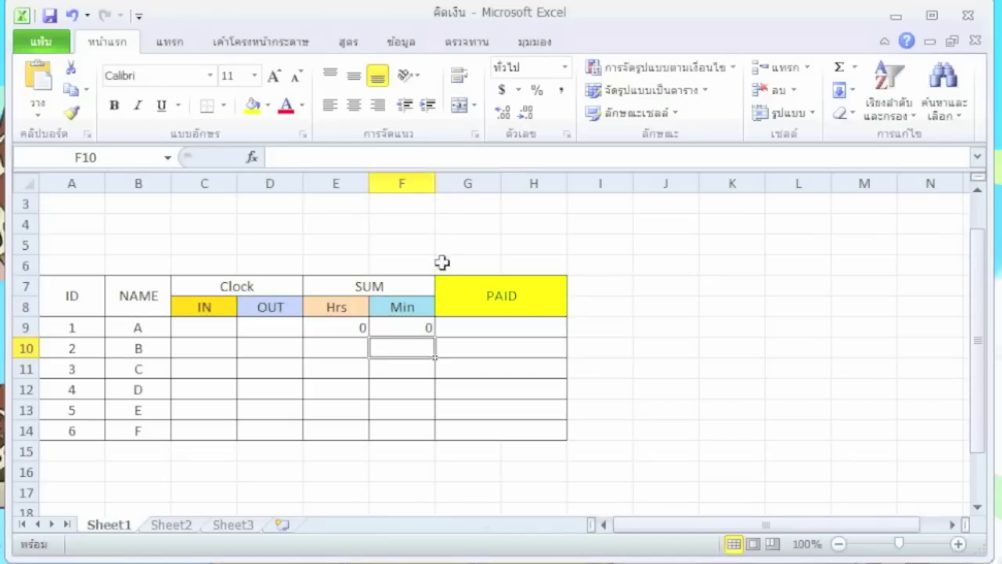
left_click(502, 335)
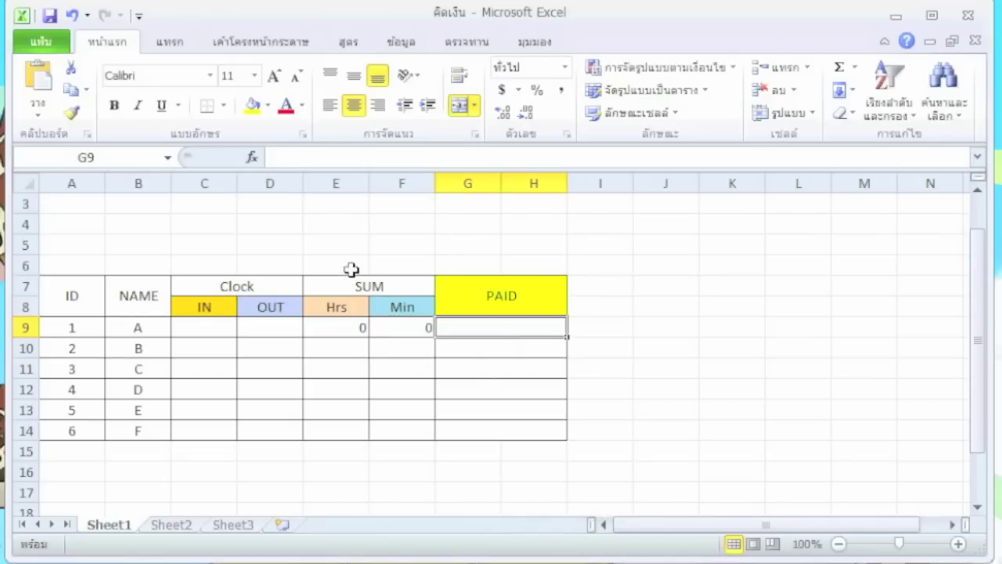
- Enter =ROUND((E9*25)+(F9*25)/60,0) in G9 to pay 25 per hour
left_click(357, 158)
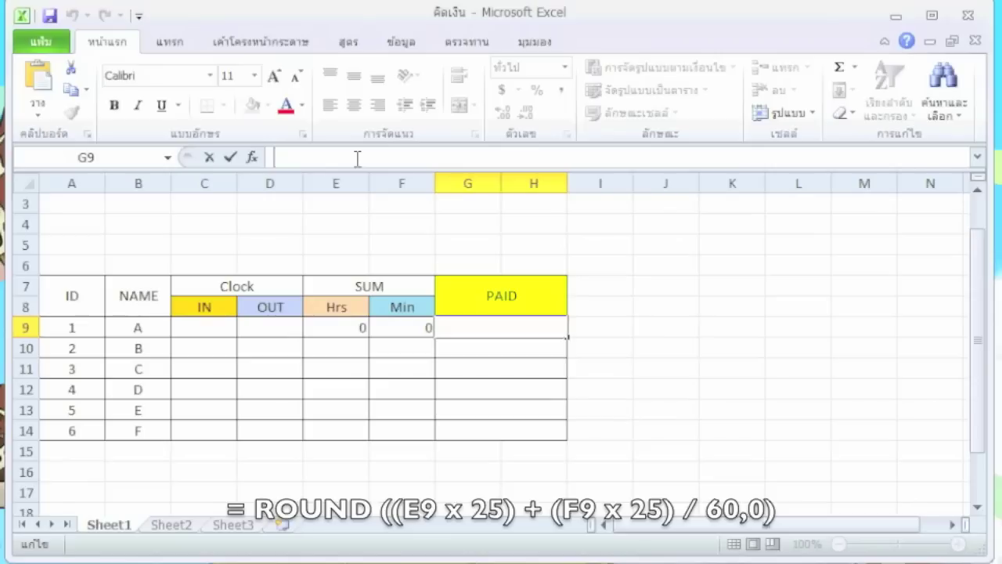
type("=RO")
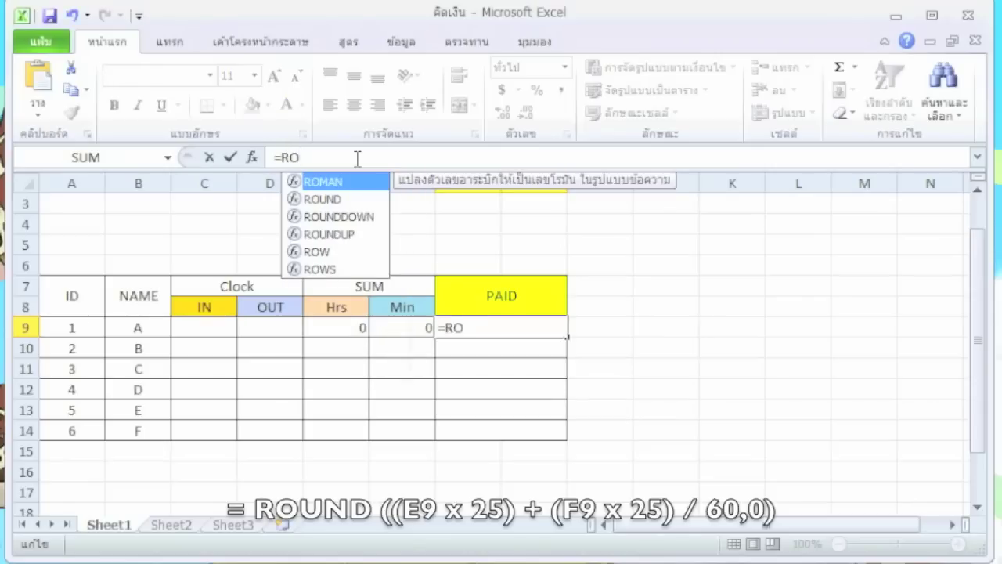
type("UND")
type("((E9*25)+")
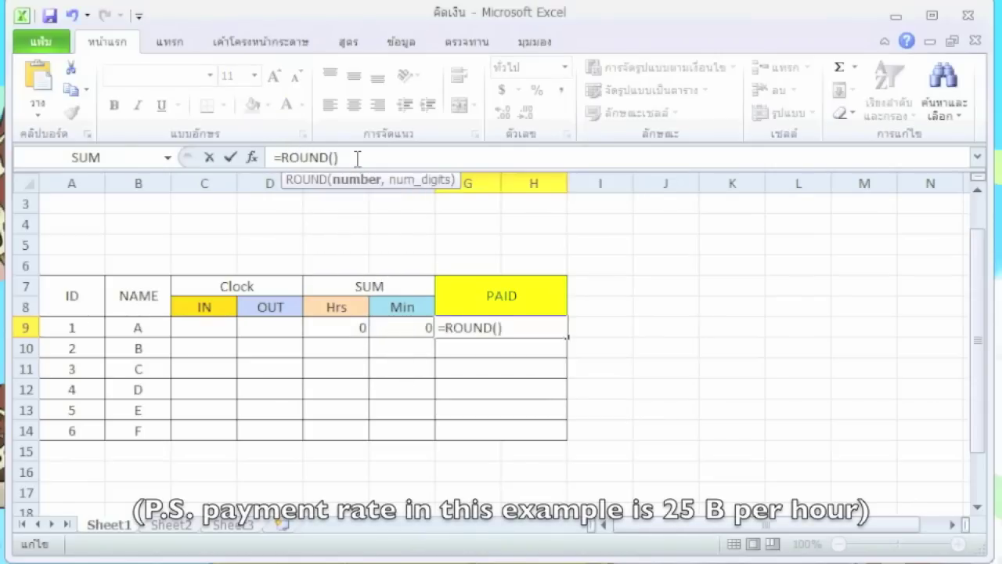
type("(")
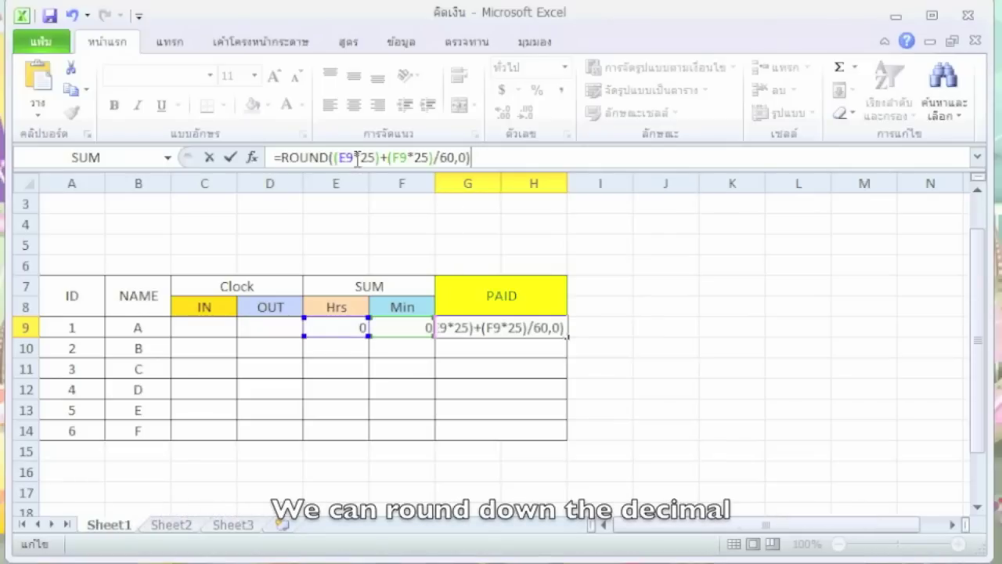
key("Return")
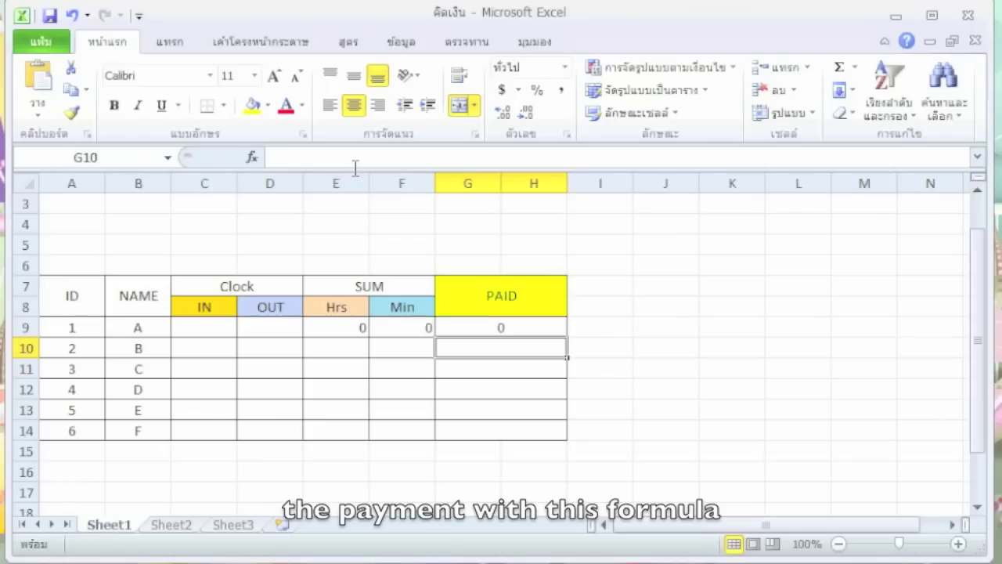
- Fill the E9, F9 and G9 formulas down through row 14
left_click(342, 328)
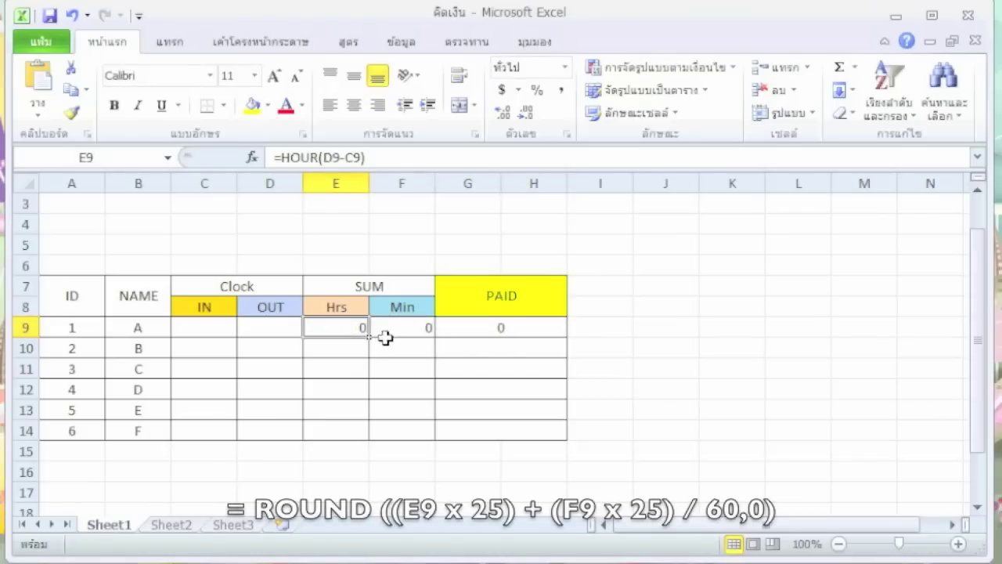
left_click_drag(370, 338, 367, 431)
left_click(415, 326)
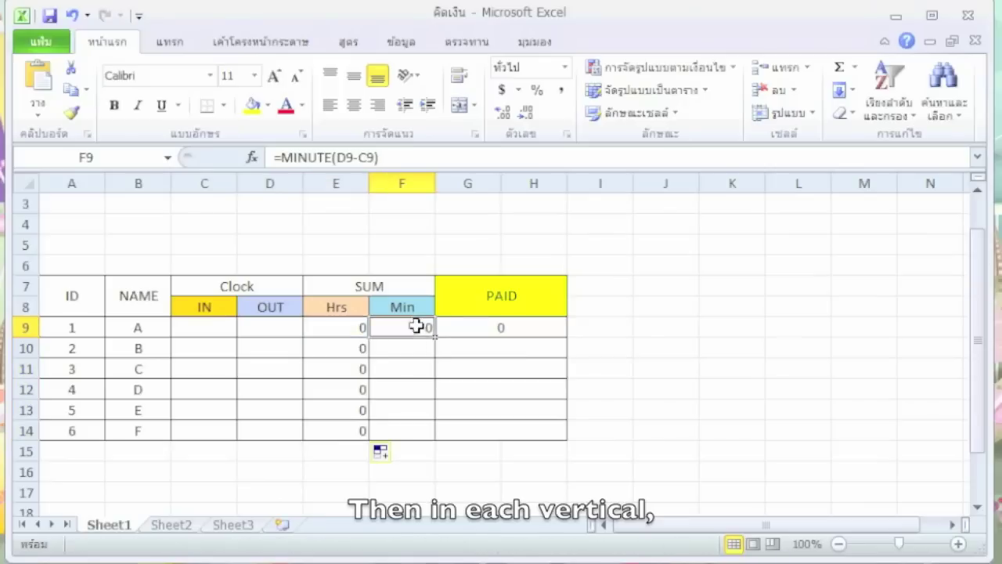
left_click_drag(433, 344, 436, 429)
left_click(548, 333)
left_click_drag(570, 340, 570, 433)
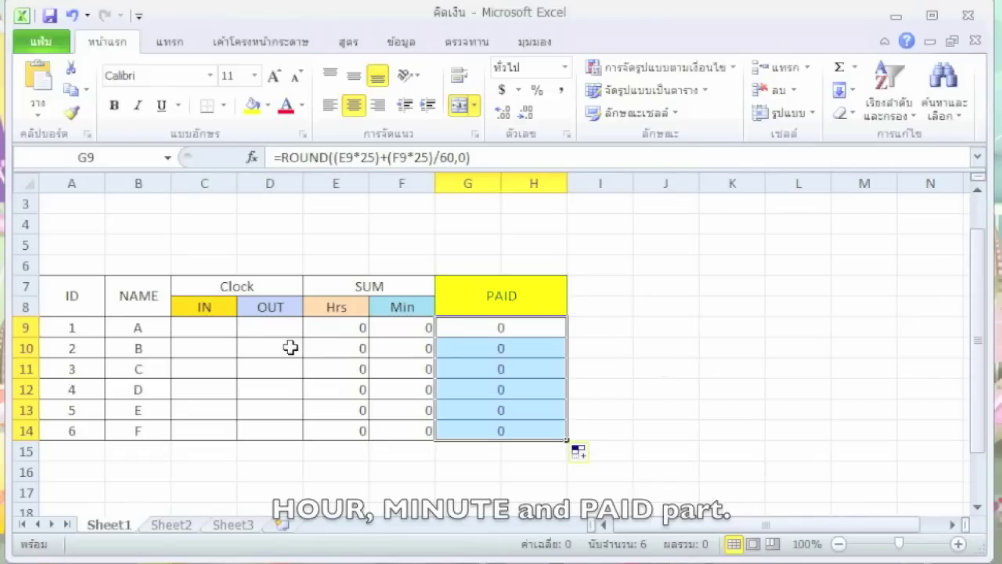
left_click(216, 334)
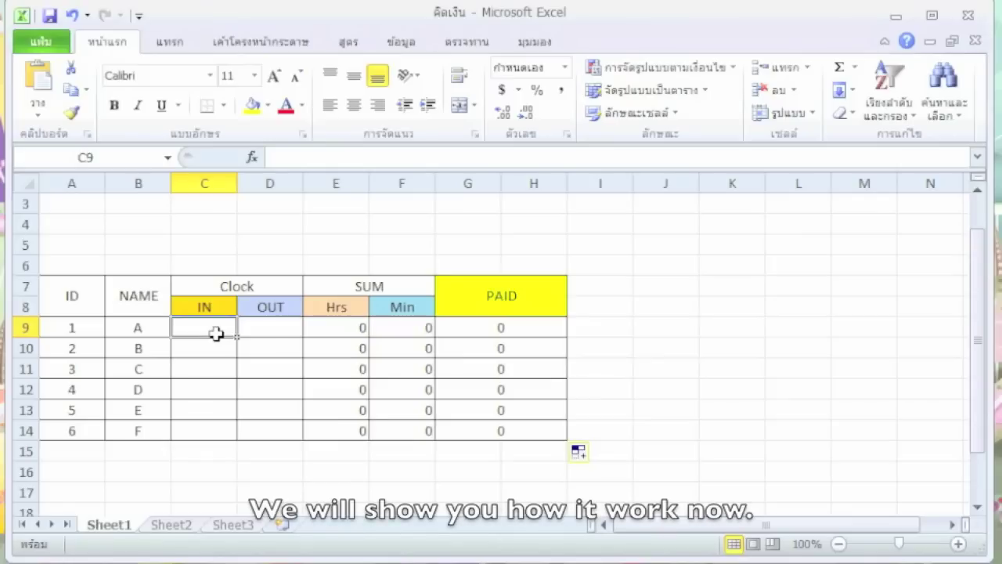
- Enter employee A's clock times: 8:30 IN in C9, 13:00 OUT in D9
type("8")
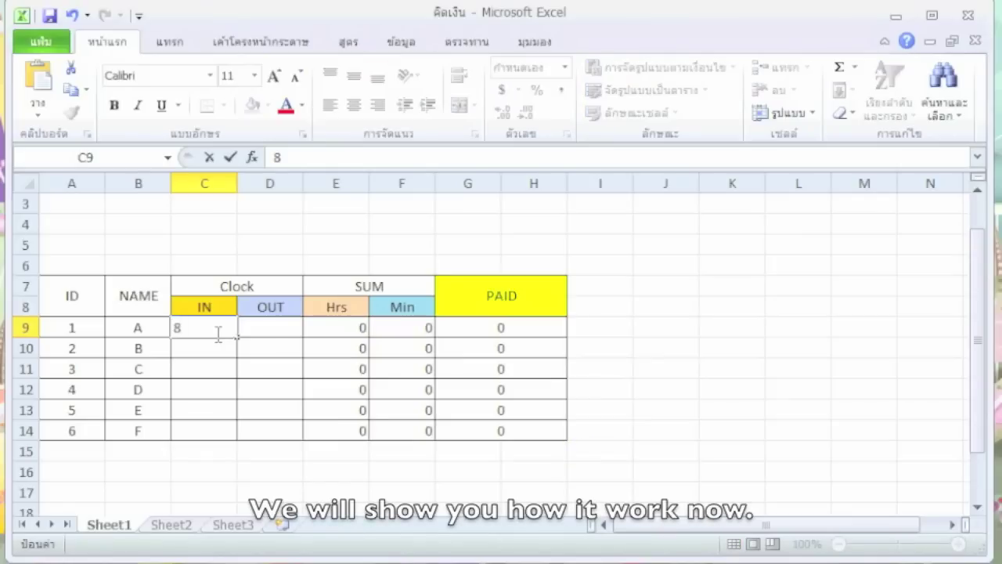
type(":30")
key("Return")
left_click(288, 326)
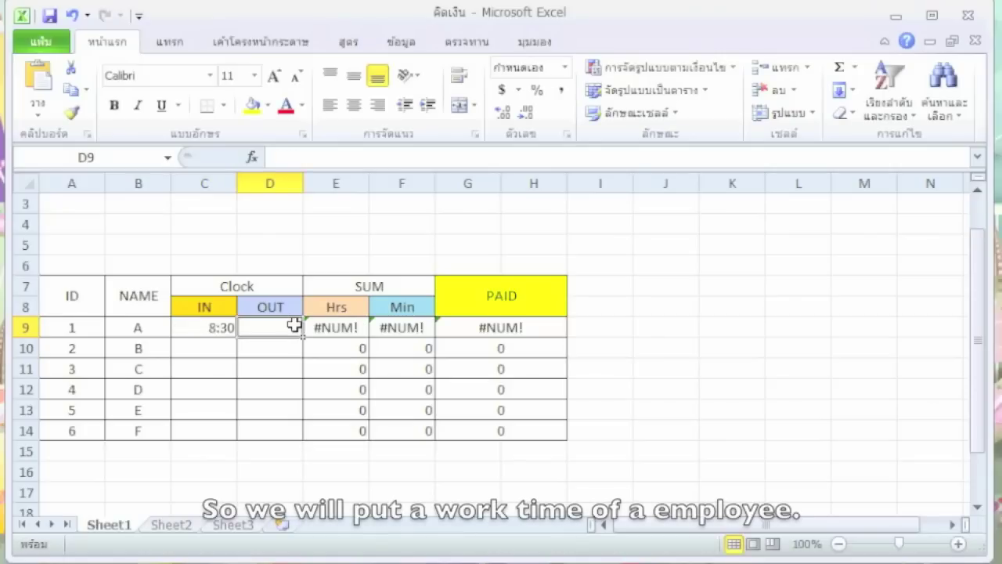
left_click(302, 156)
type("1")
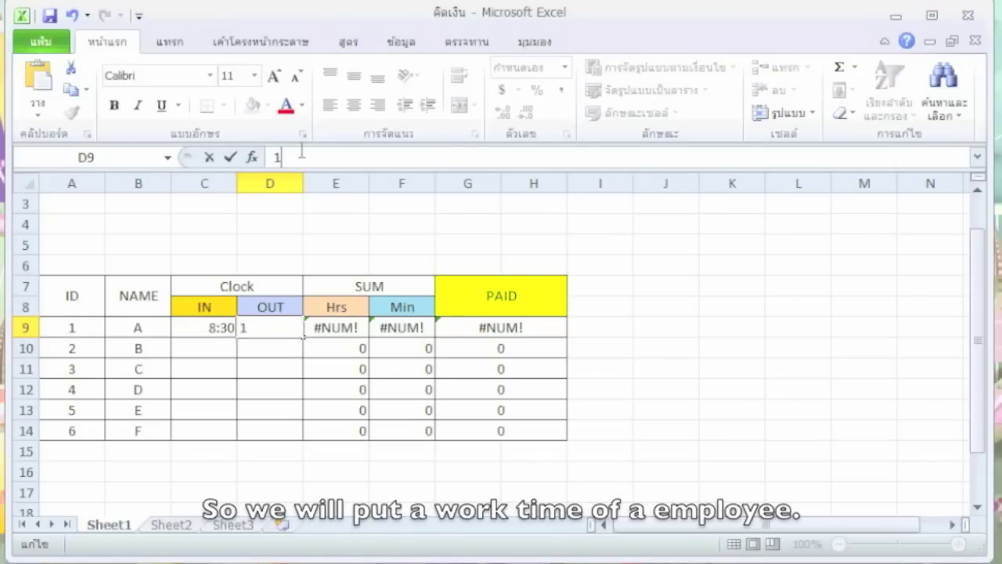
type("3:00")
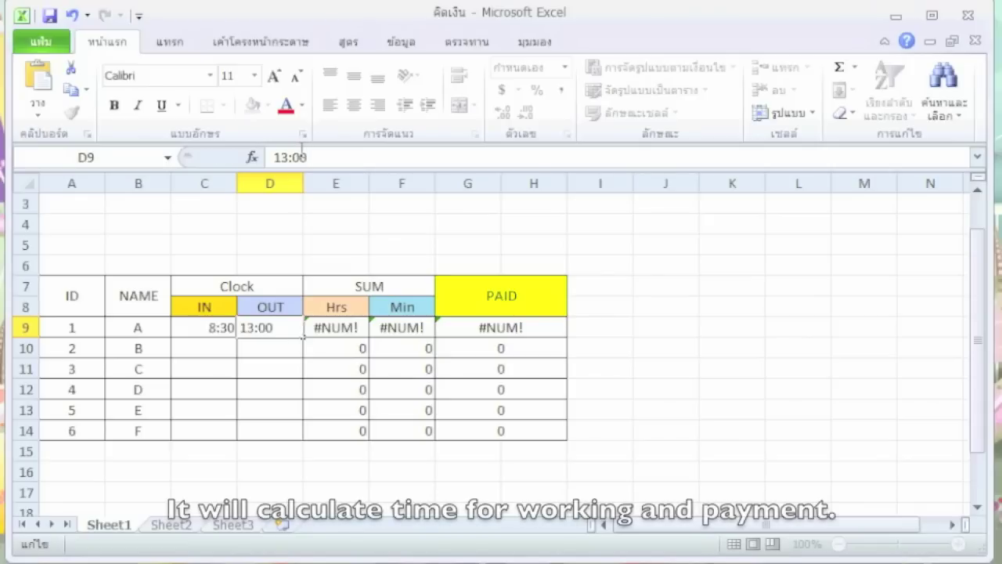
key("Return")
- Enter employee B's clock times: 9:00 IN in C10, 14:55 OUT in D10
left_click(217, 350)
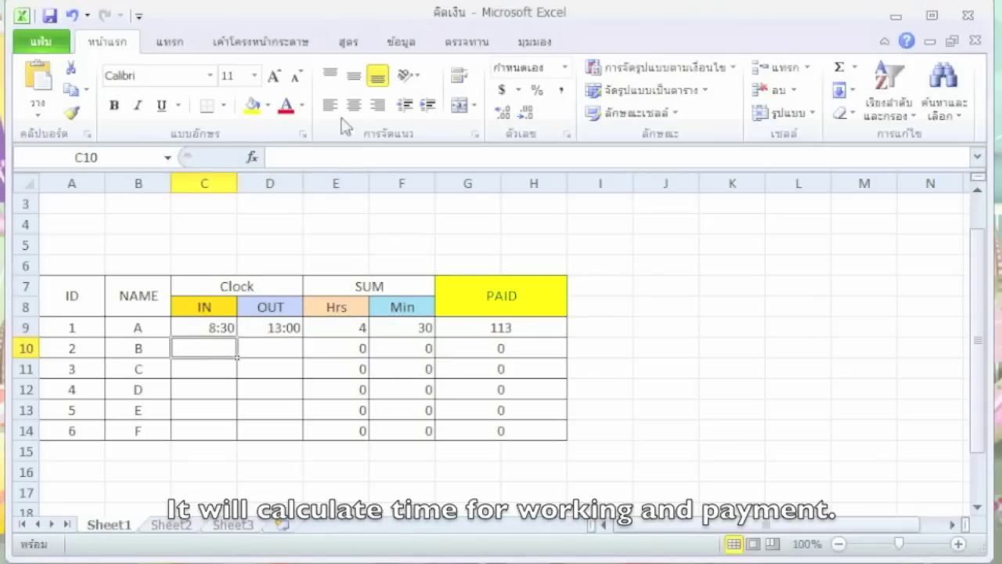
left_click(324, 156)
type("9")
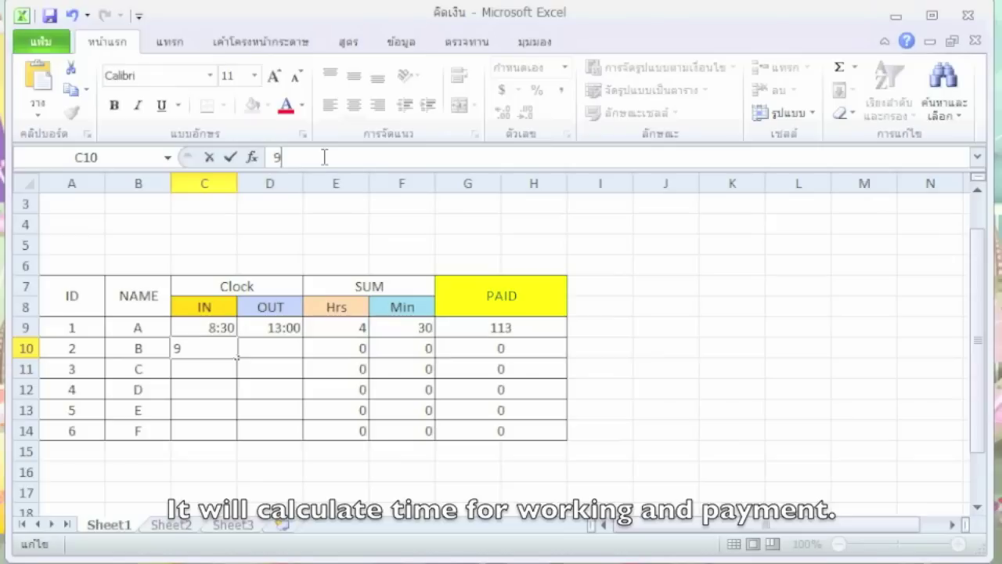
type(":00")
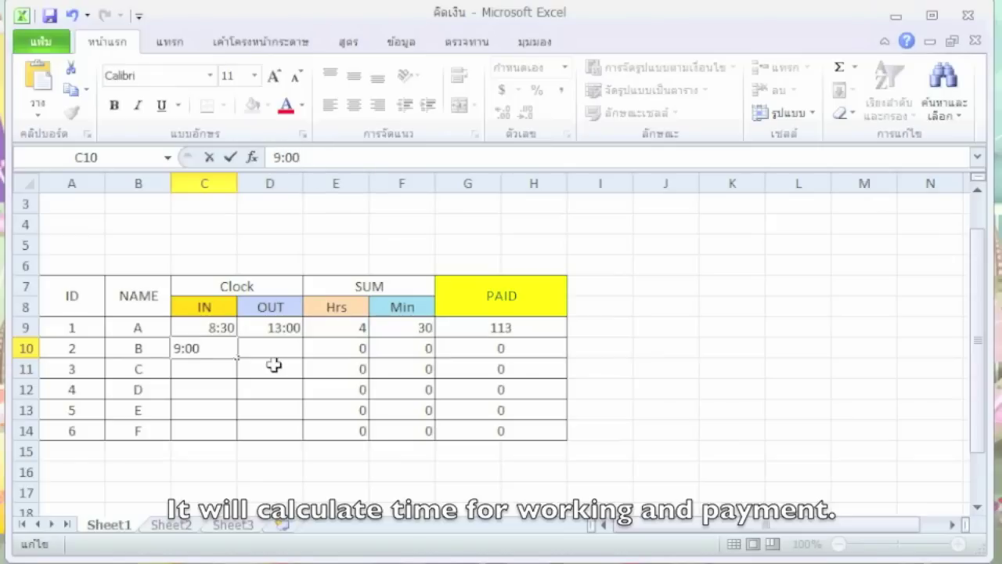
left_click(273, 352)
left_click(306, 159)
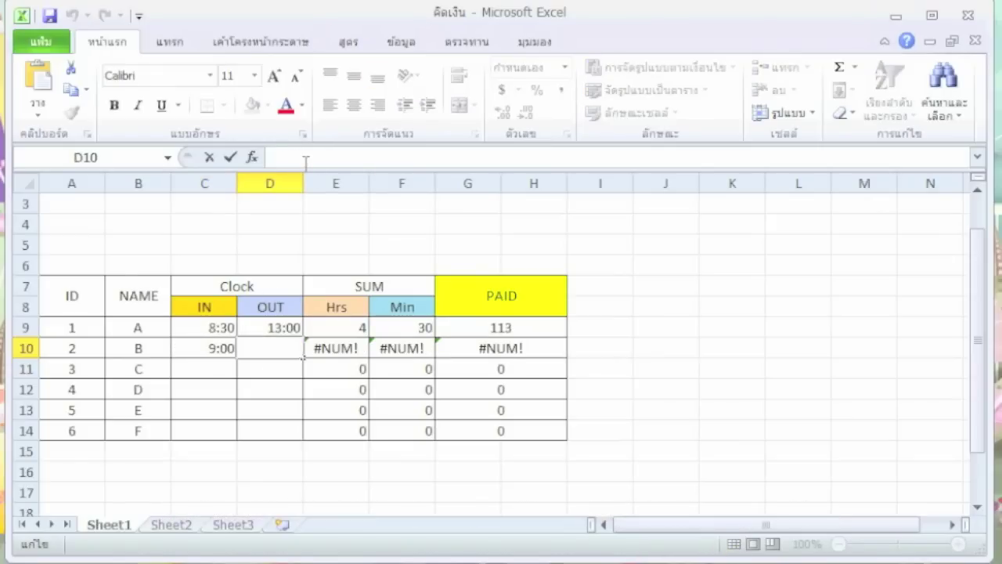
type("14:55")
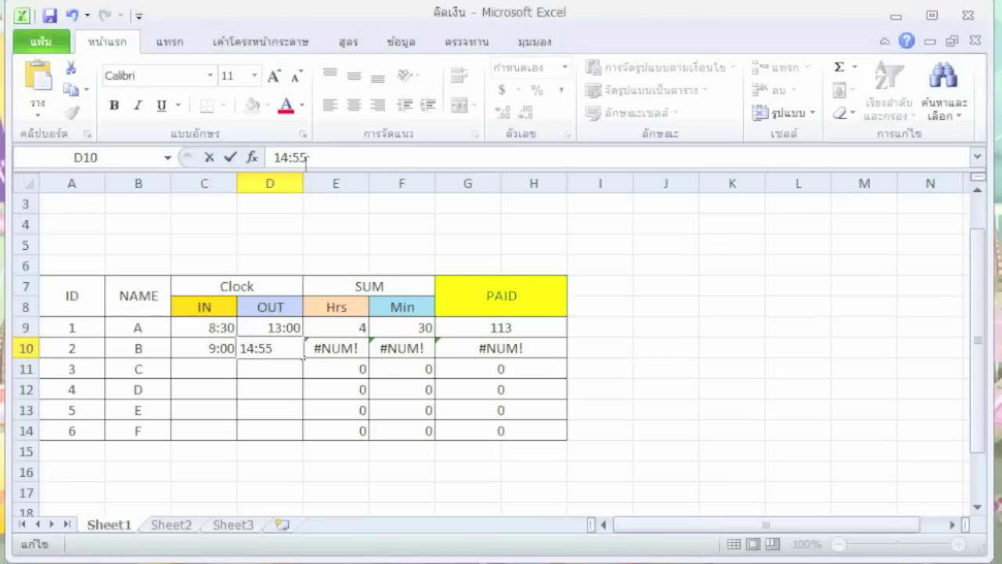
key("Return")
- Enter employee C's clock times: 10:00 IN in C11, 12:00 OUT in D11
left_click(210, 370)
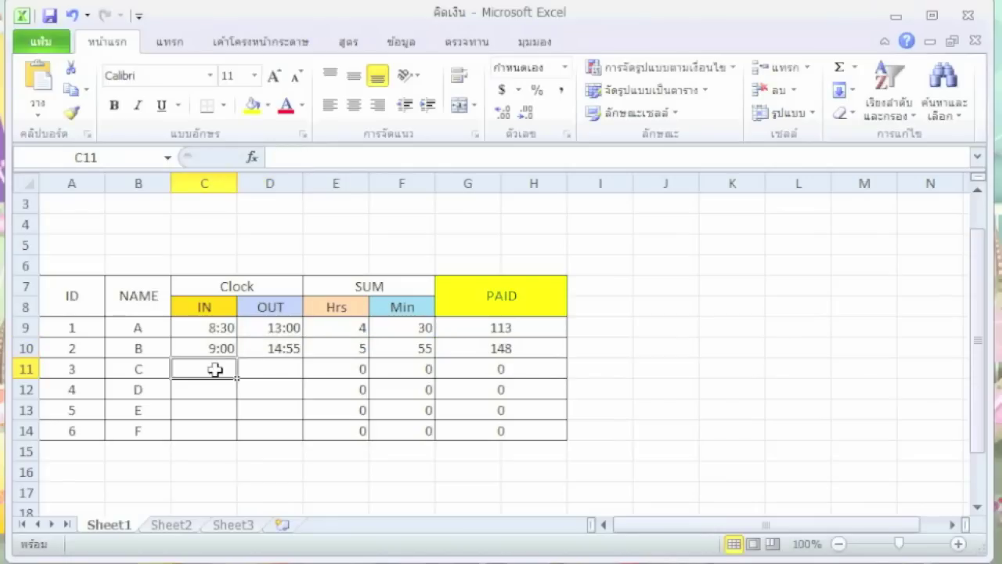
left_click(341, 160)
type("10")
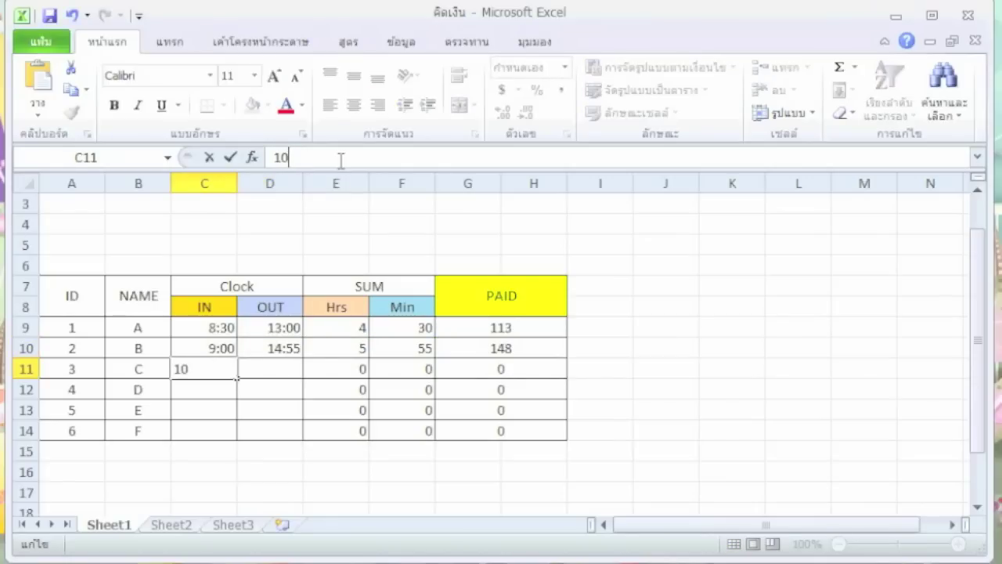
type(":00")
left_click(268, 365)
left_click(352, 154)
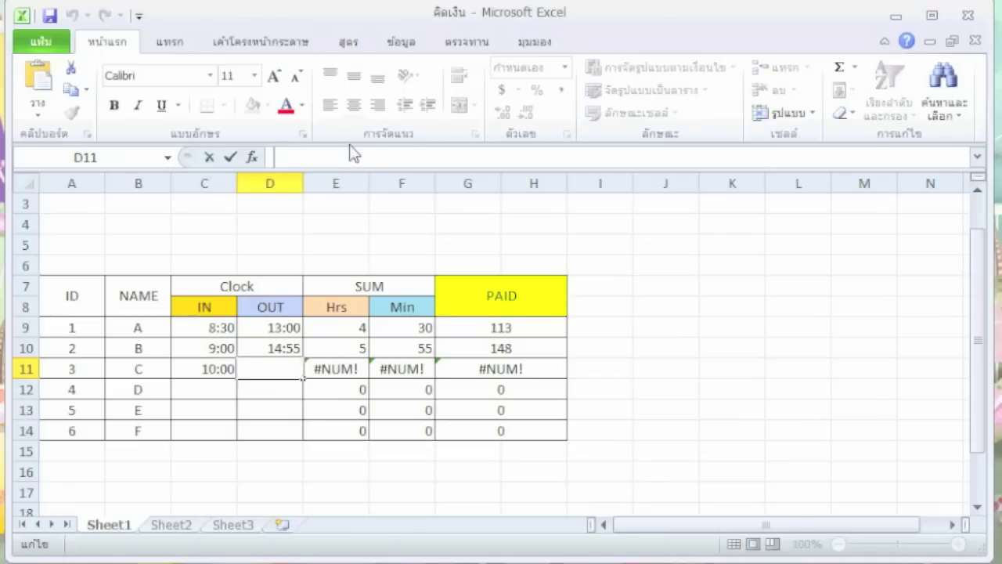
type("12:00")
key("Return")
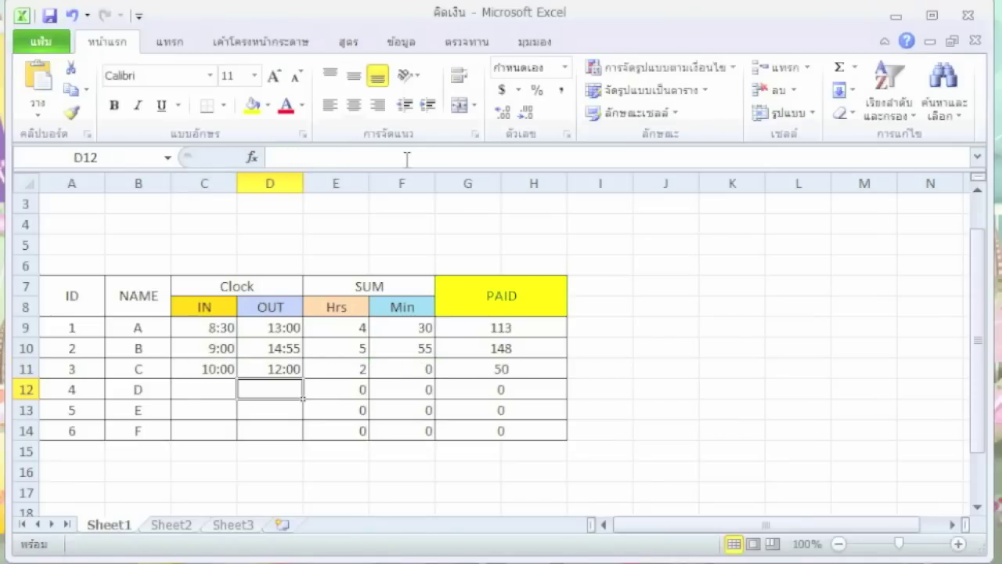
- Enter employee D's clock times: 13:51 IN in C12, 18:30 OUT in D12
left_click(207, 387)
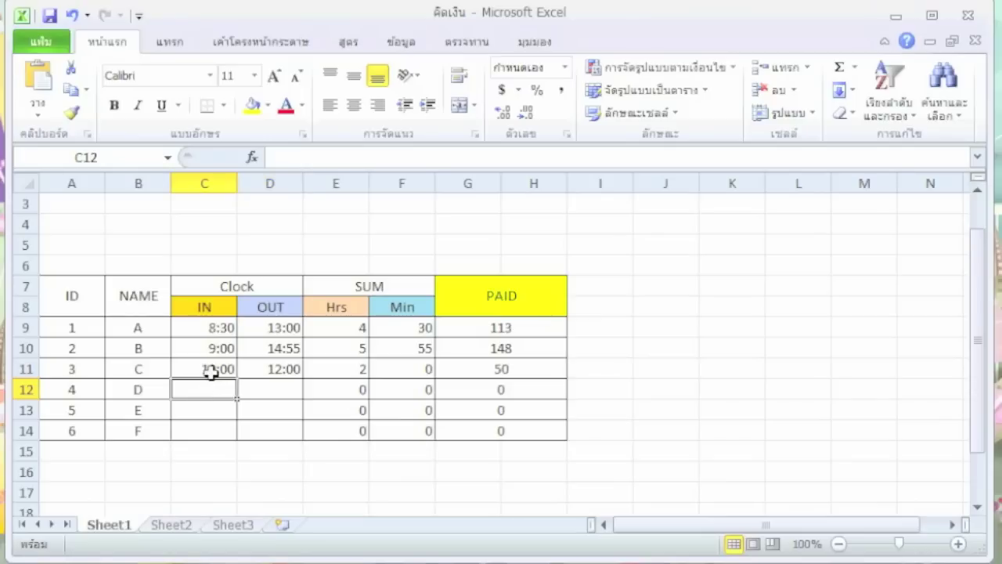
left_click(321, 155)
type("13")
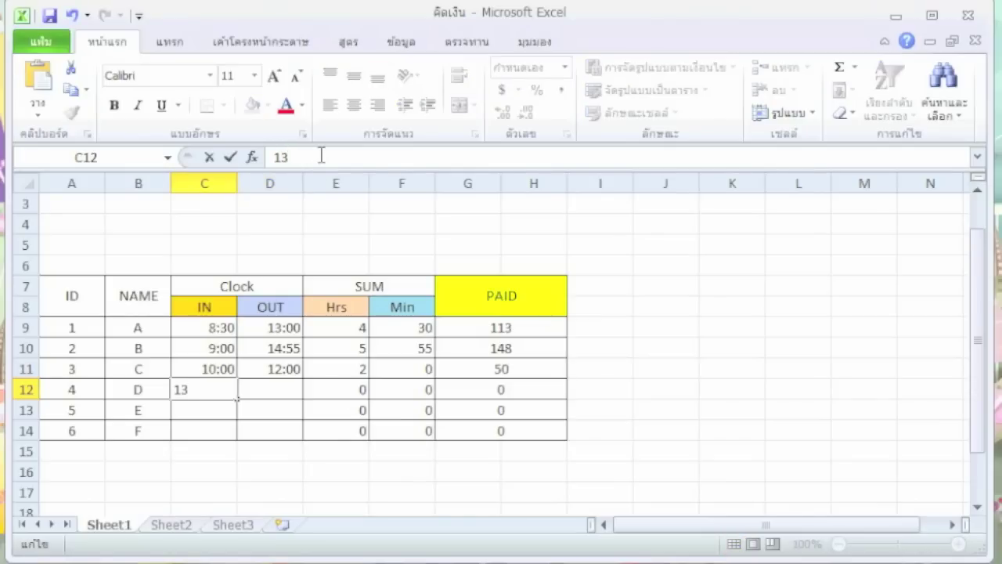
type(":51")
left_click(269, 389)
left_click(329, 162)
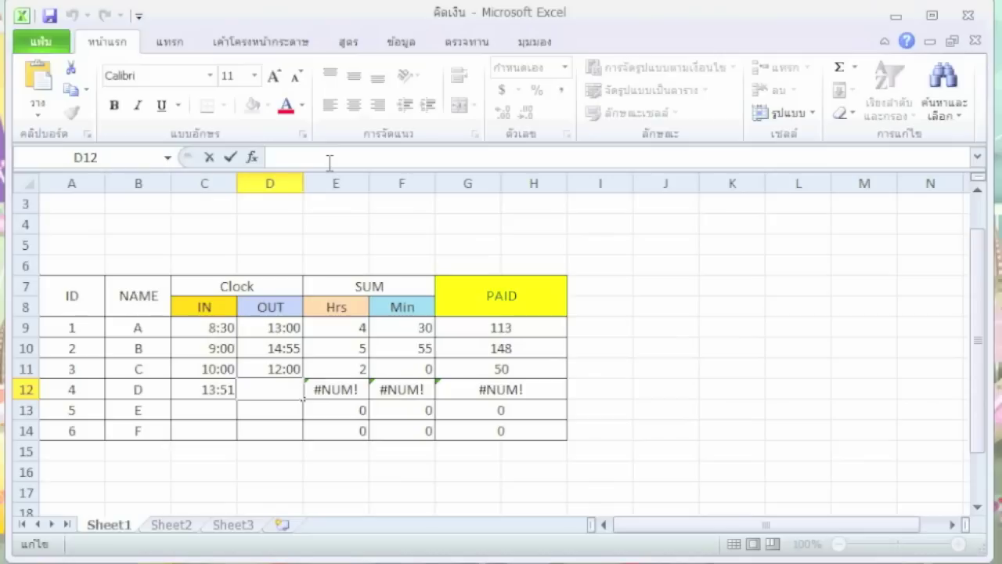
type("1")
key("BackSpace")
type("8:30")
left_click(212, 407)
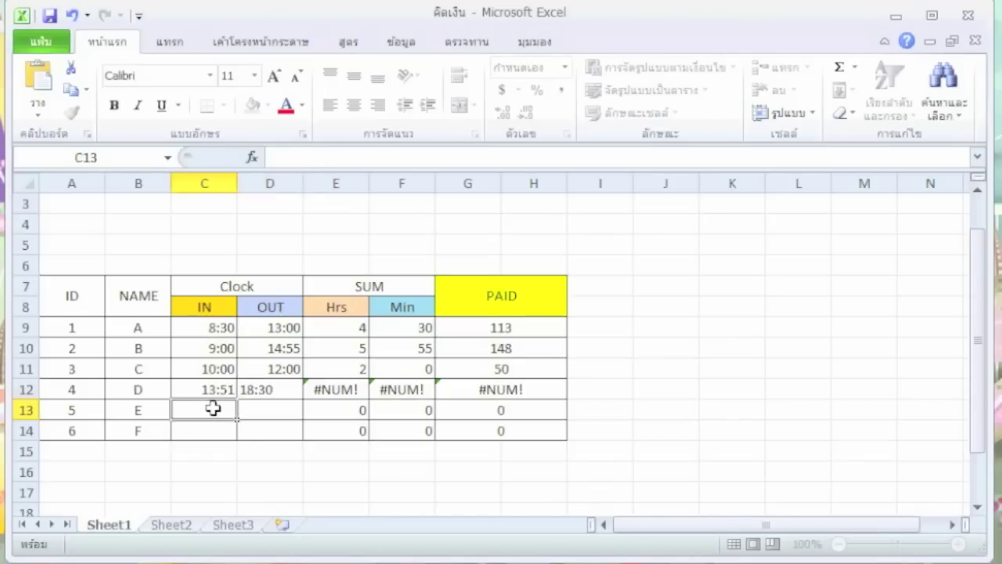
left_click(298, 157)
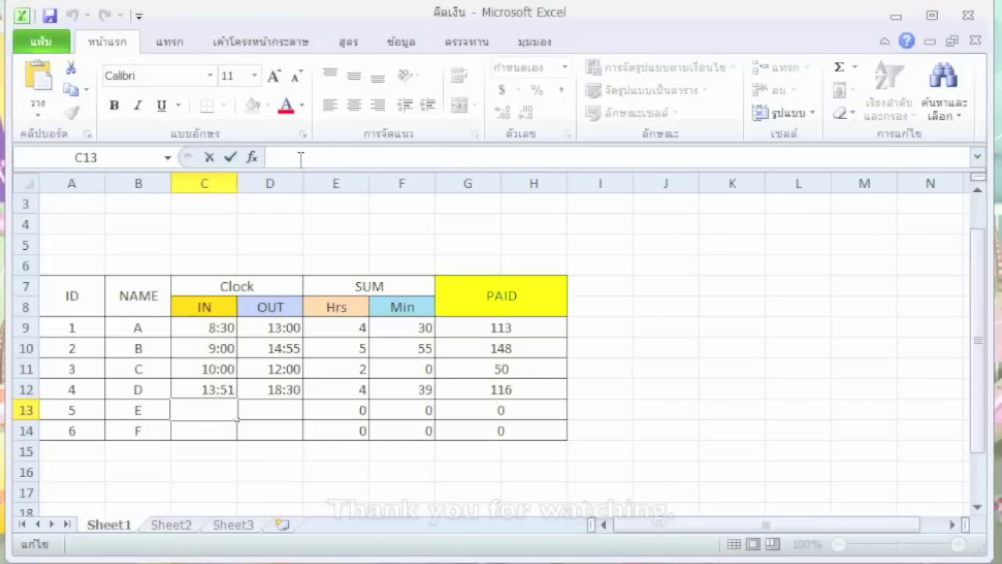
left_click(630, 426)
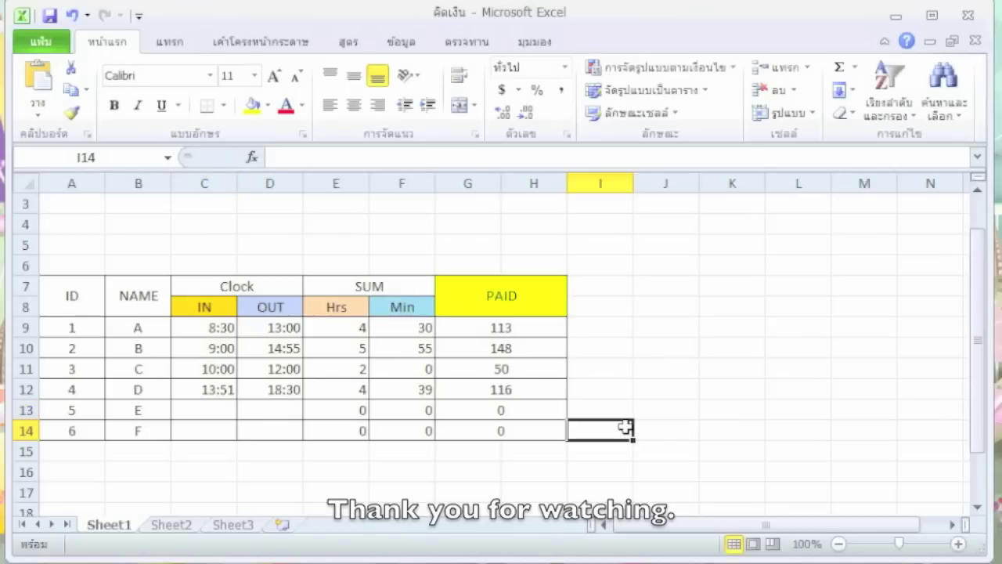